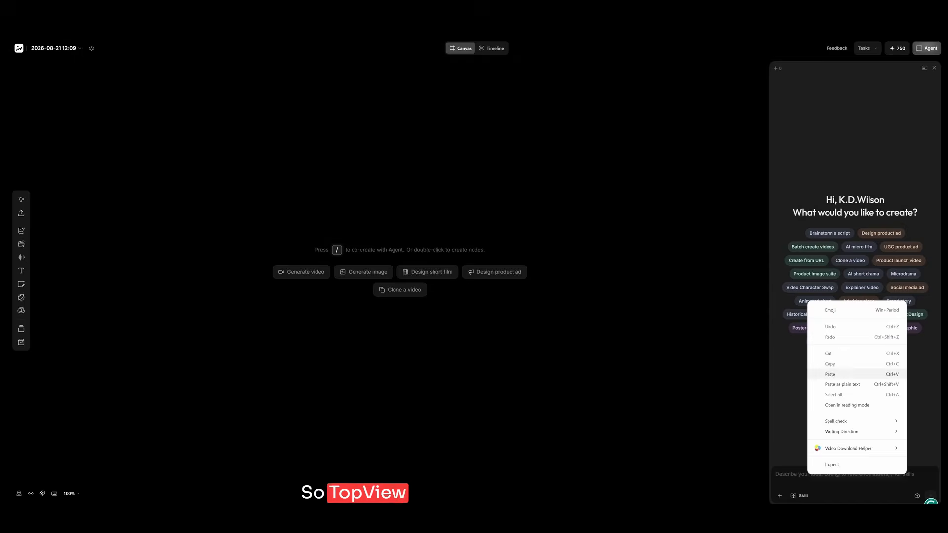
# Submit the pasted film prompt to the agent, and approve the story direction it proposes by replying "okay".
pyautogui.click(830, 373)
pyautogui.press('Return')
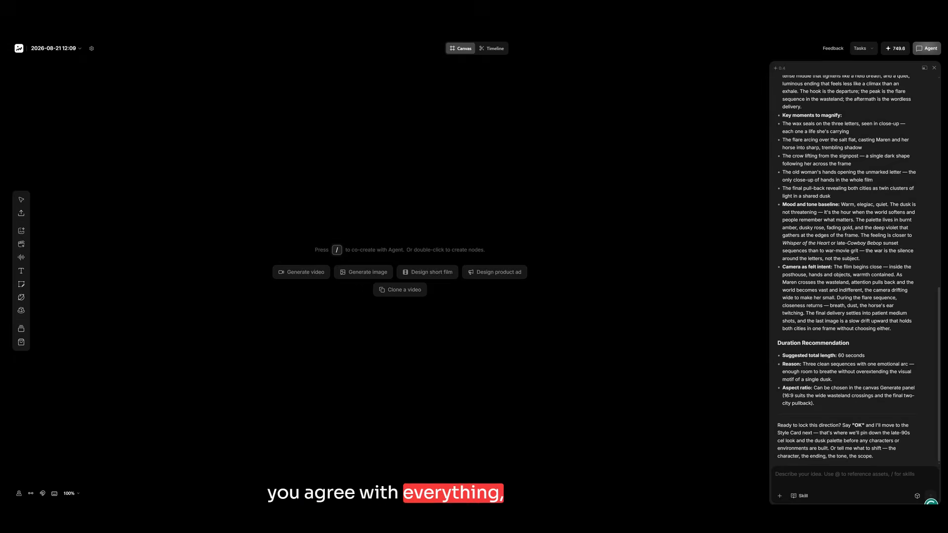
pyautogui.write('oka')
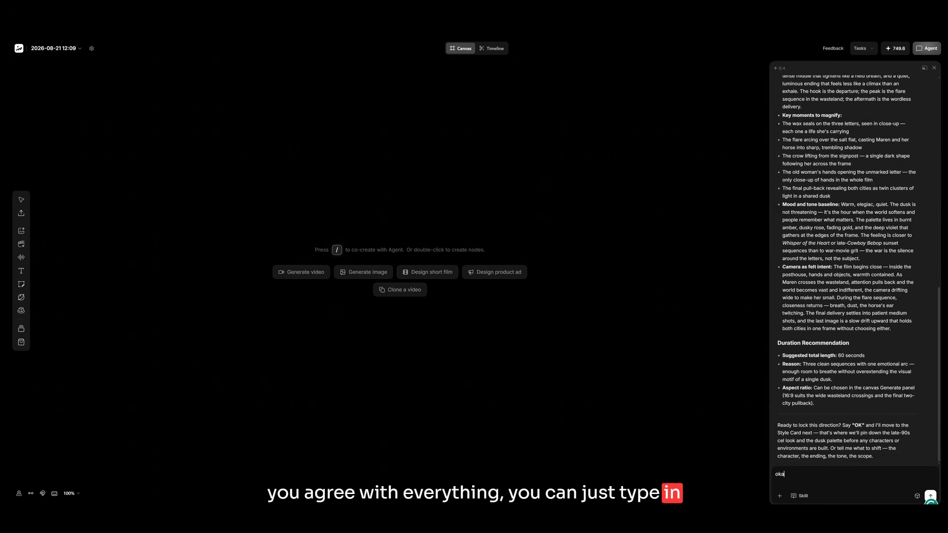
pyautogui.write('y')
pyautogui.press('Return')
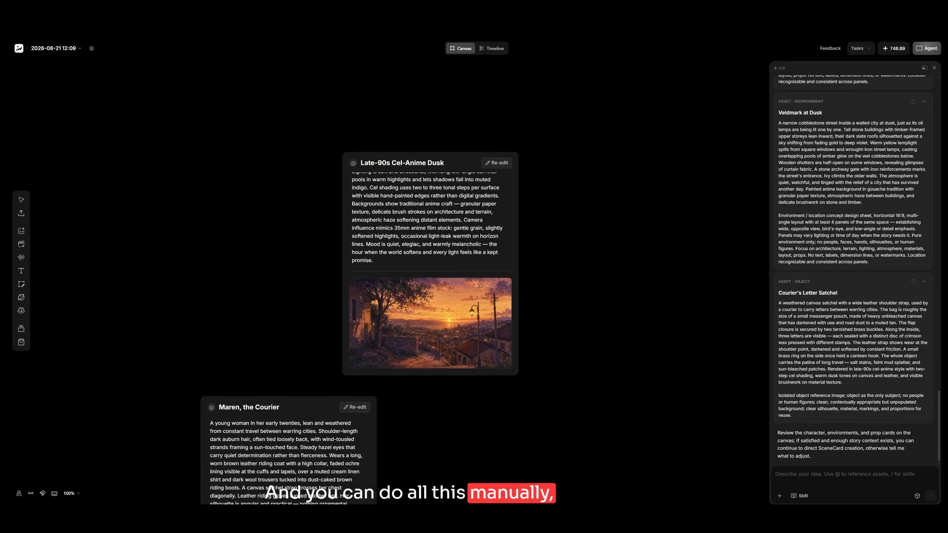
# Use the Hand tool to look over the generated style, character and environment cards on the canvas.
pyautogui.rightClick(563, 332)
pyautogui.press('Escape')
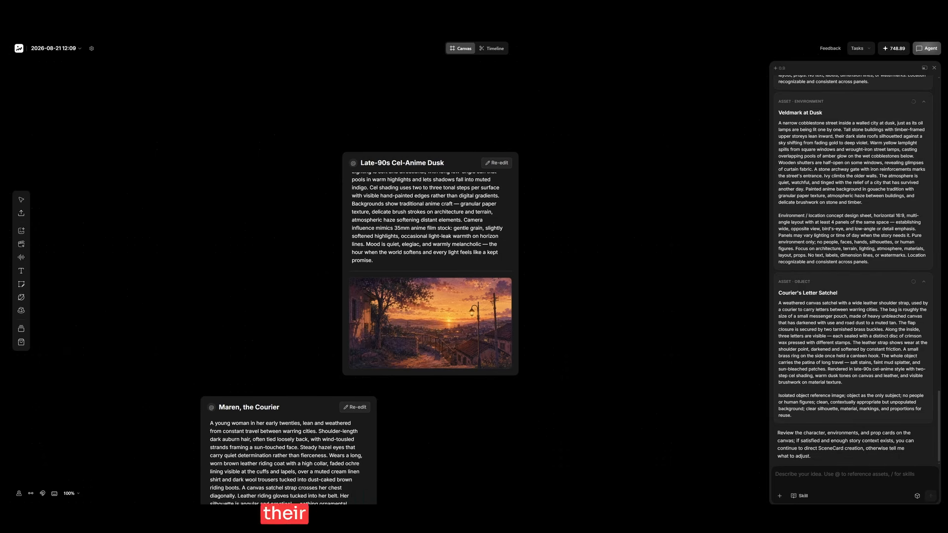
pyautogui.moveTo(21, 201)
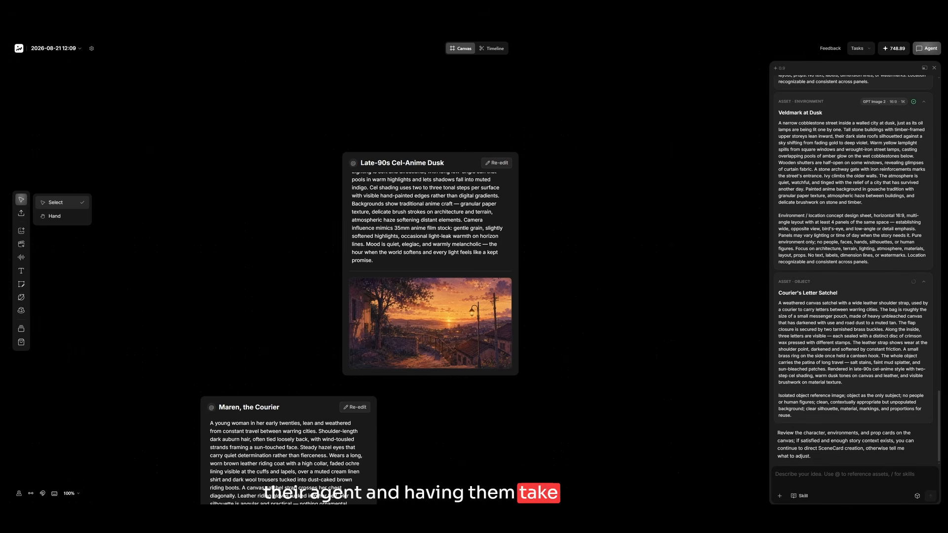
pyautogui.click(55, 216)
pyautogui.moveTo(385, 395); pyautogui.dragTo(395, 41)
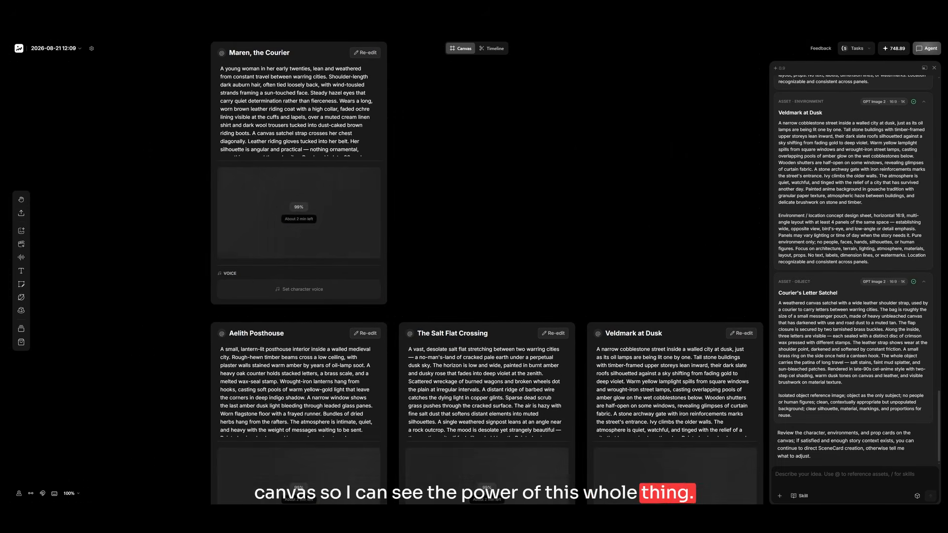
pyautogui.moveTo(444, 222); pyautogui.dragTo(348, 336)
pyautogui.moveTo(364, 94); pyautogui.dragTo(470, 326)
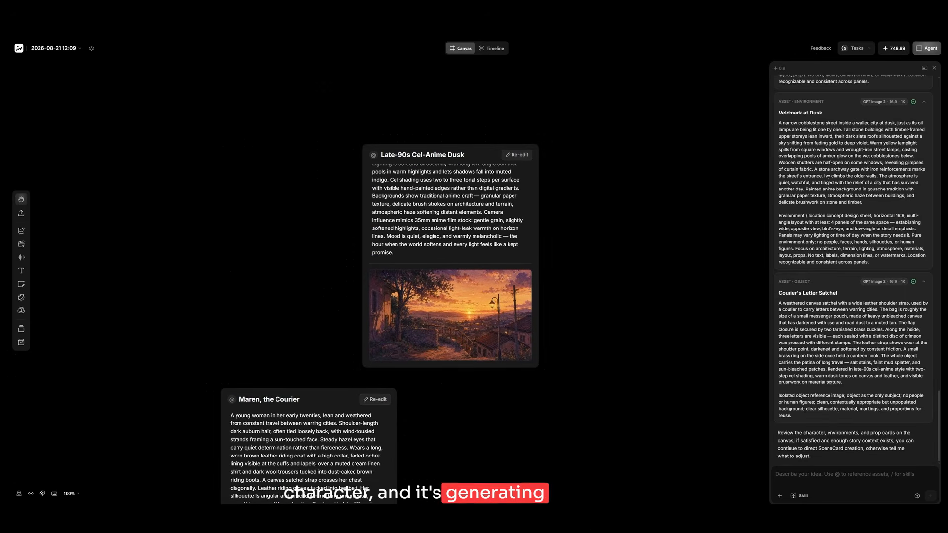
# Move the Late-90s Cel-Anime Dusk style card beside the Maren, the Courier card using the Select tool.
pyautogui.click(59, 202)
pyautogui.moveTo(440, 197); pyautogui.dragTo(486, 442)
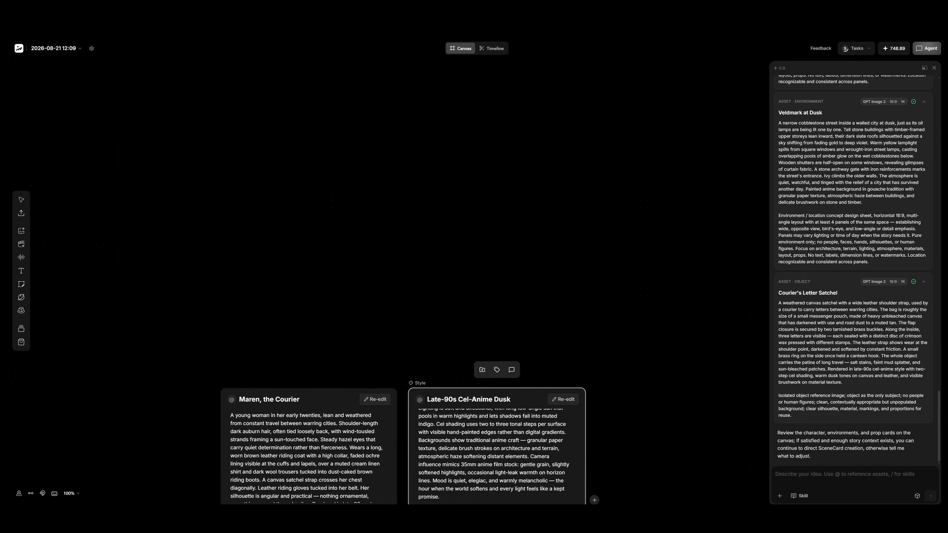
# Return to the Hand tool and examine the generated images on the character, location and Courier's Letter Satchel cards.
pyautogui.moveTo(22, 200)
pyautogui.click(59, 216)
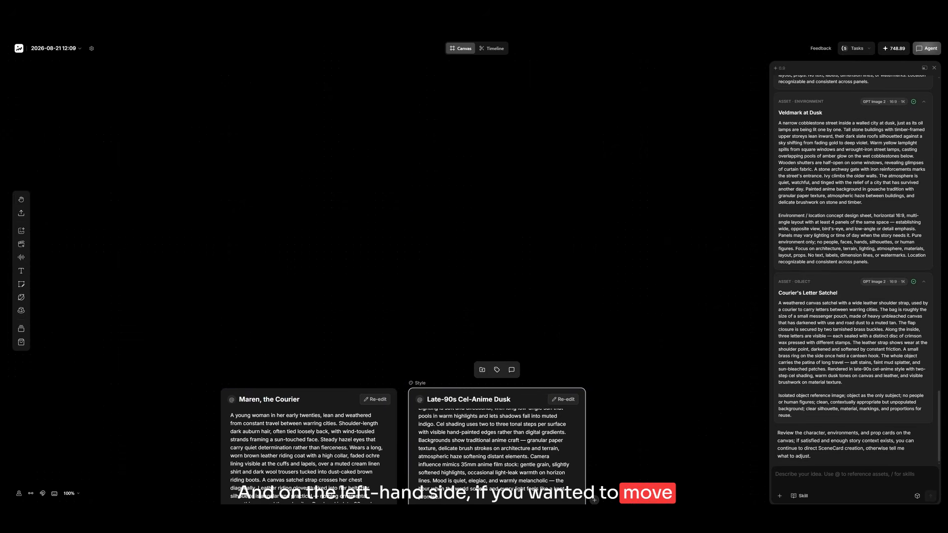
pyautogui.moveTo(410, 420); pyautogui.dragTo(326, 28)
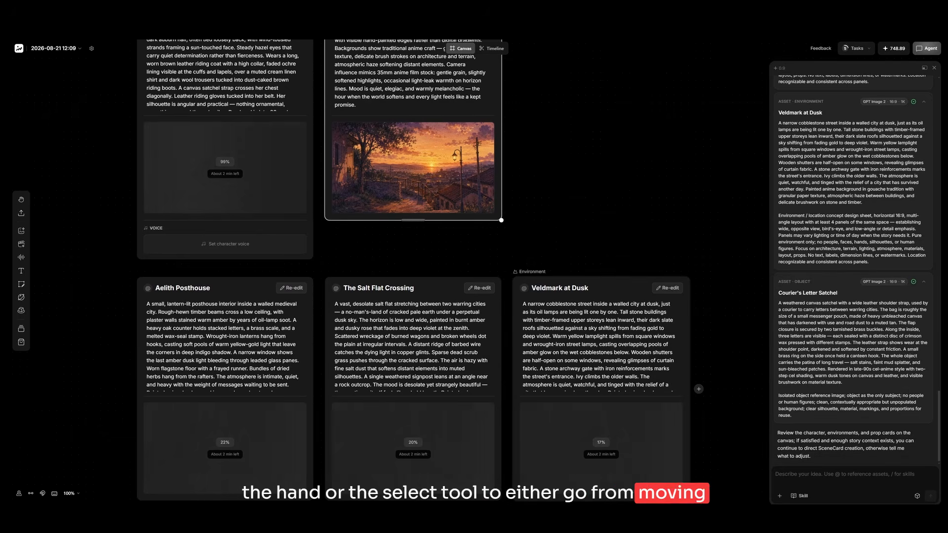
pyautogui.moveTo(413, 143); pyautogui.dragTo(415, 153)
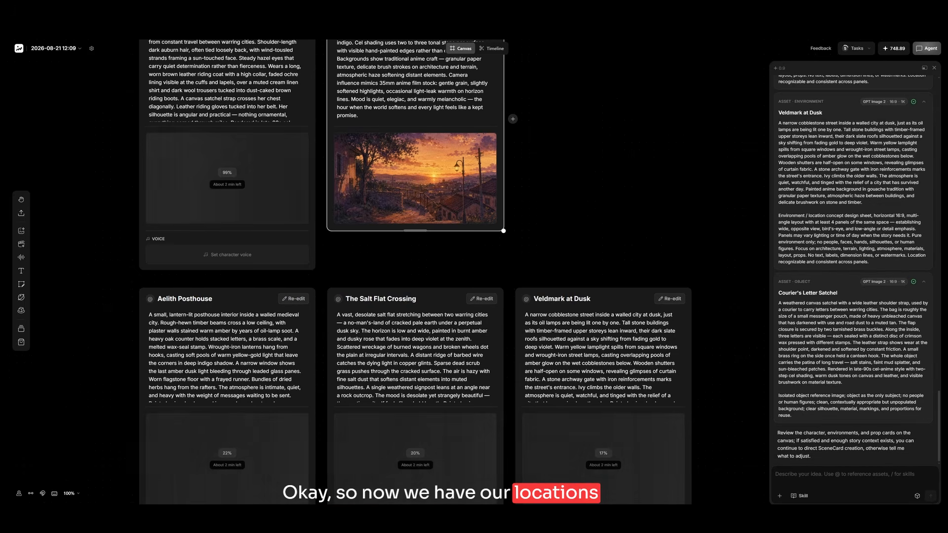
pyautogui.scroll(-3, 433, 272)
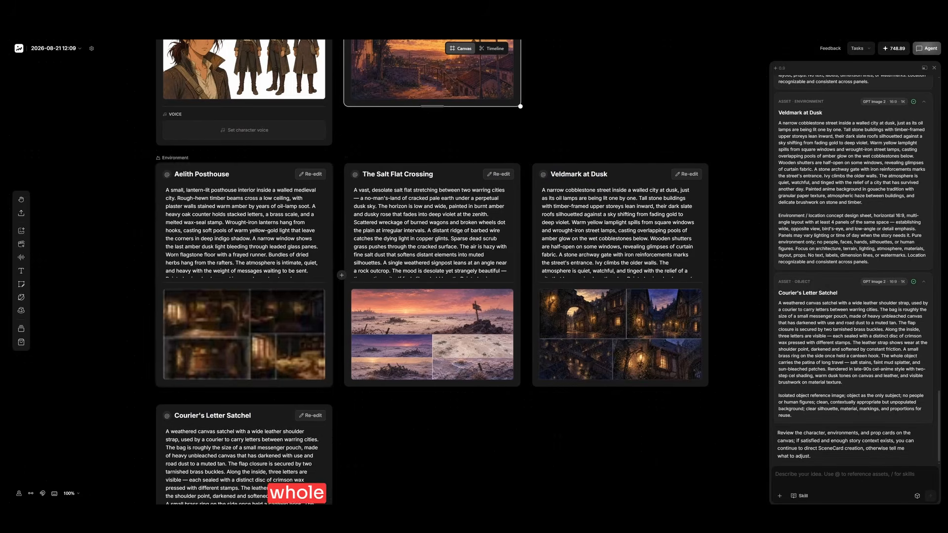
pyautogui.scroll(-4, 364, 292)
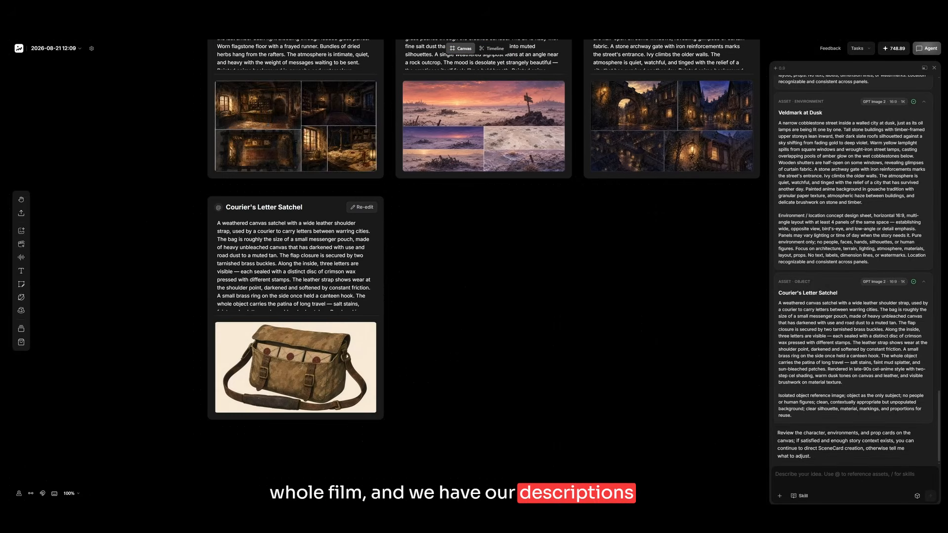
pyautogui.scroll(4, 425, 366)
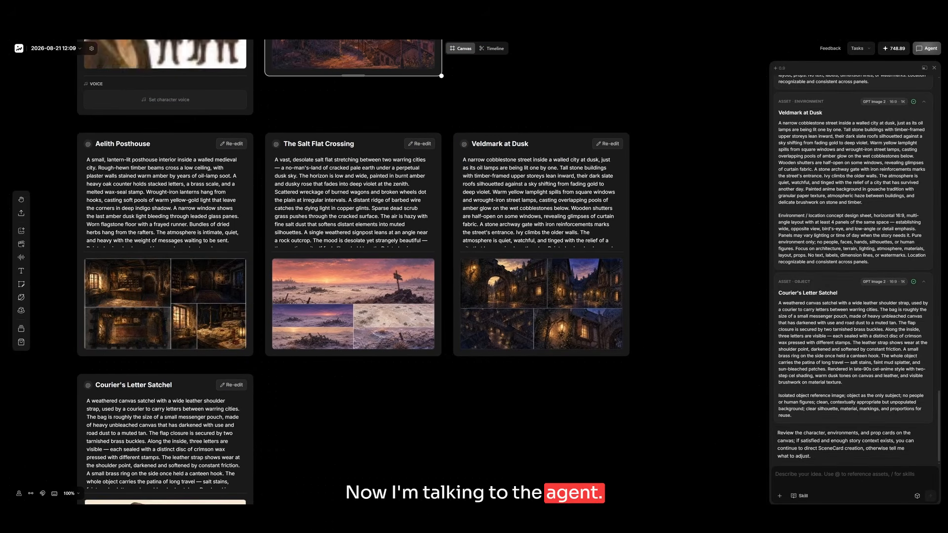
pyautogui.scroll(4, 375, 272)
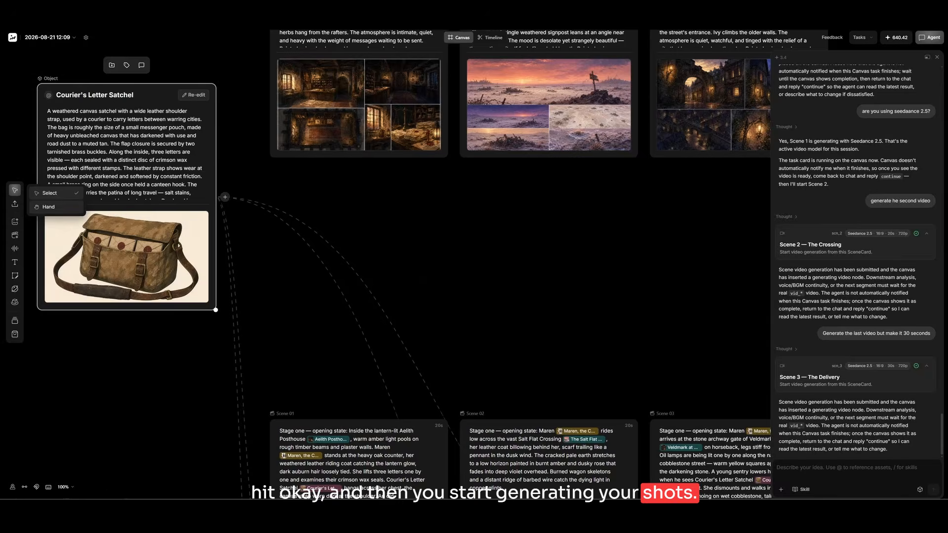
# Review how the Courier's Letter Satchel card links to the scene cards, along with the character, style and environment references.
pyautogui.scroll(3, 386, 257)
pyautogui.hscroll(3, 385, 257)
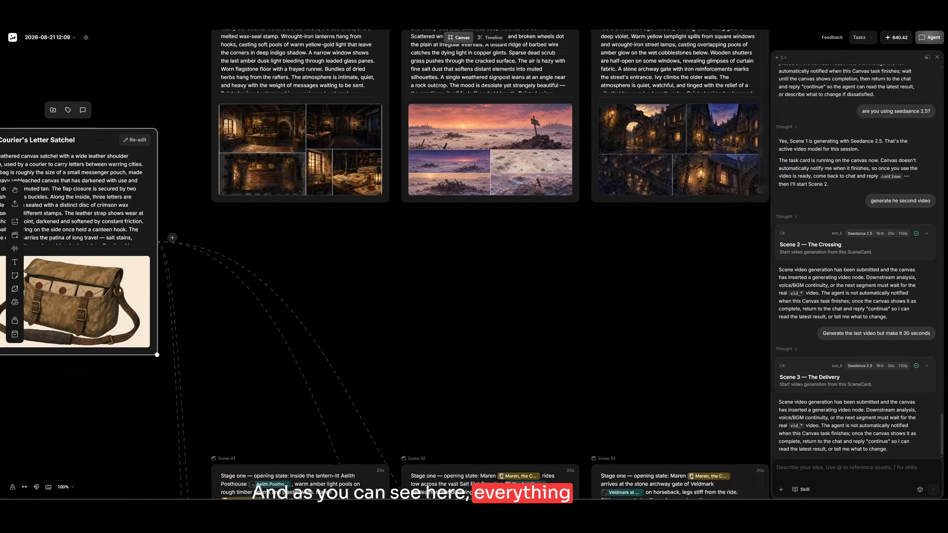
pyautogui.scroll(3, 385, 257)
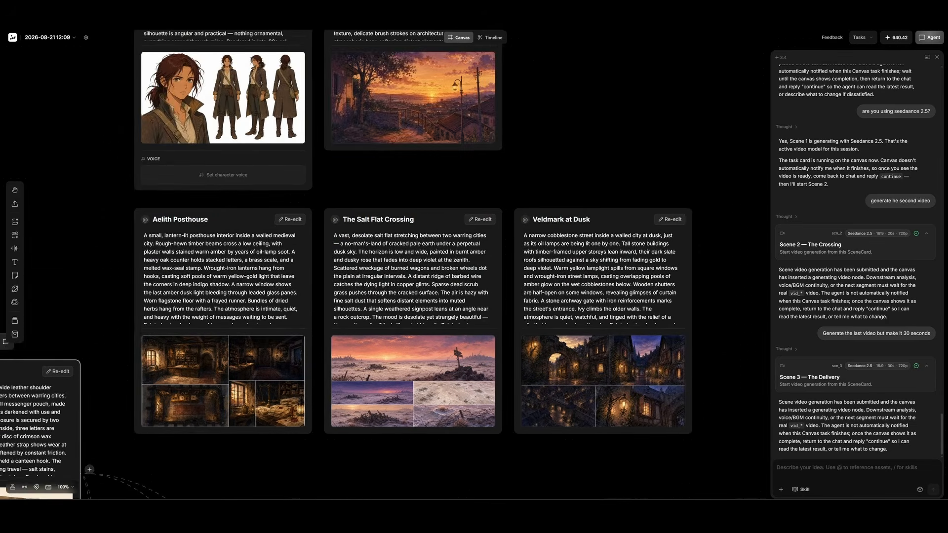
pyautogui.hscroll(1, 385, 256)
pyautogui.scroll(1, 385, 257)
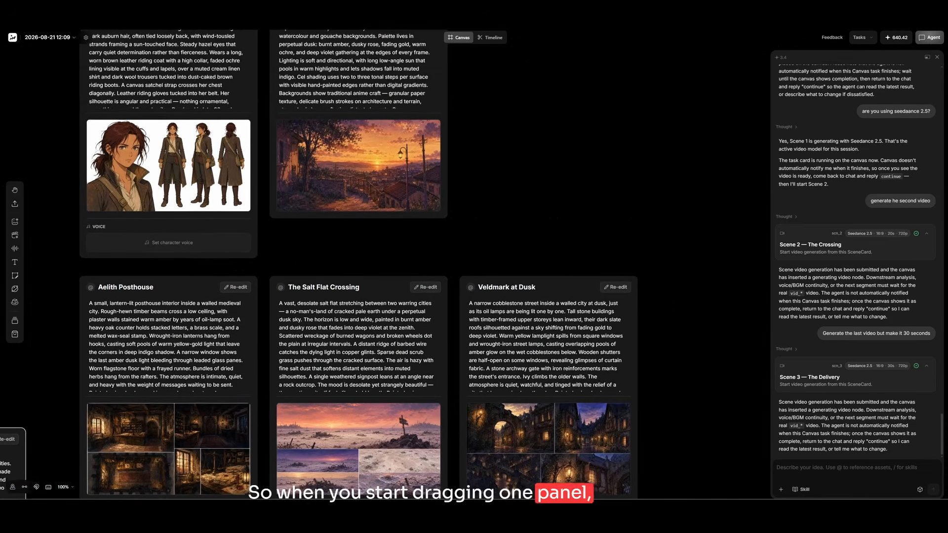
pyautogui.hscroll(-1, 385, 256)
pyautogui.scroll(-3, 385, 257)
pyautogui.scroll(-1, 385, 257)
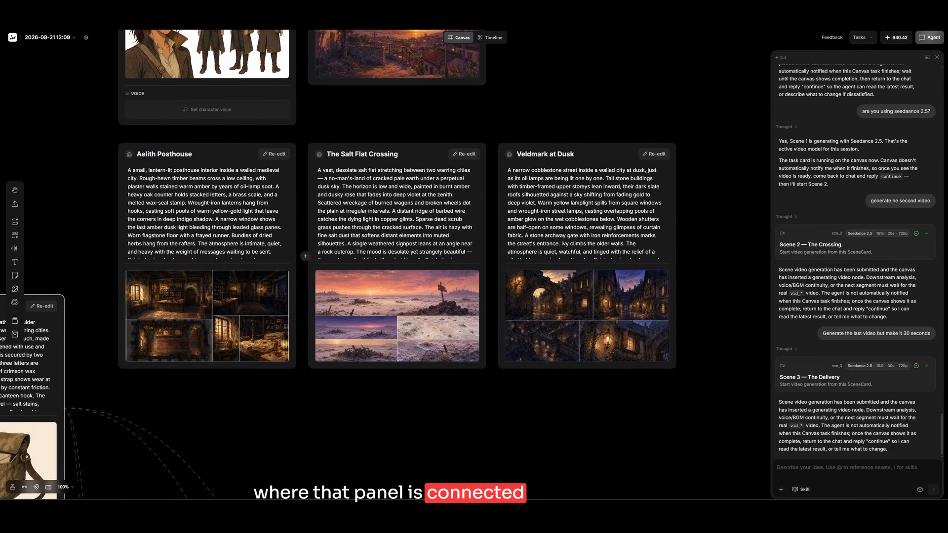
pyautogui.moveTo(15, 191)
pyautogui.click(49, 193)
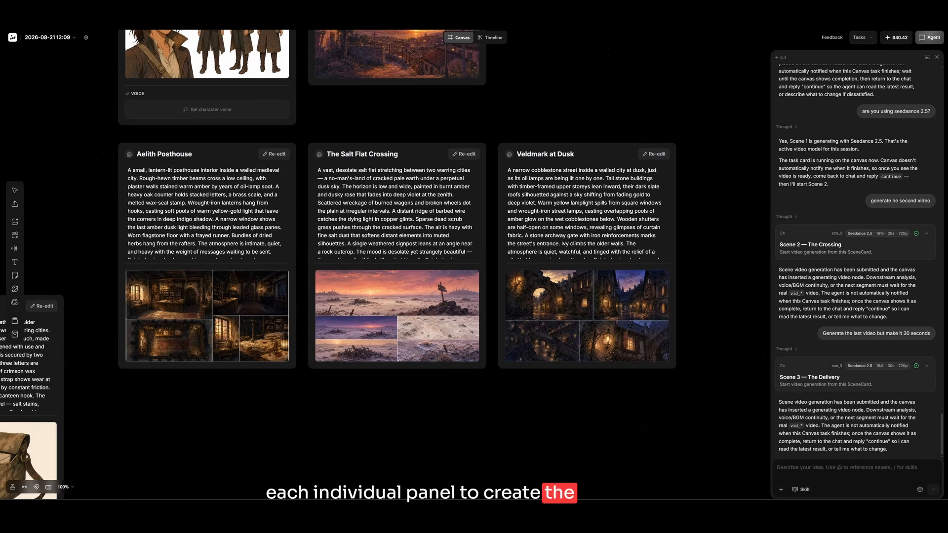
pyautogui.rightClick(549, 118)
pyautogui.click(15, 190)
pyautogui.click(50, 207)
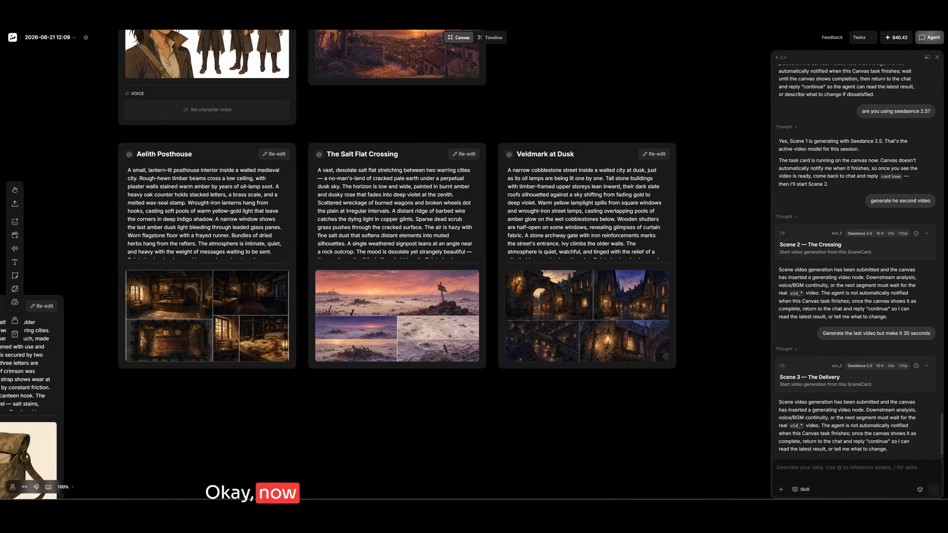
# Switch from the canvas to the timeline editor and add the Scene 2 — The Crossing video to the timeline.
pyautogui.moveTo(496, 255); pyautogui.dragTo(333, 462)
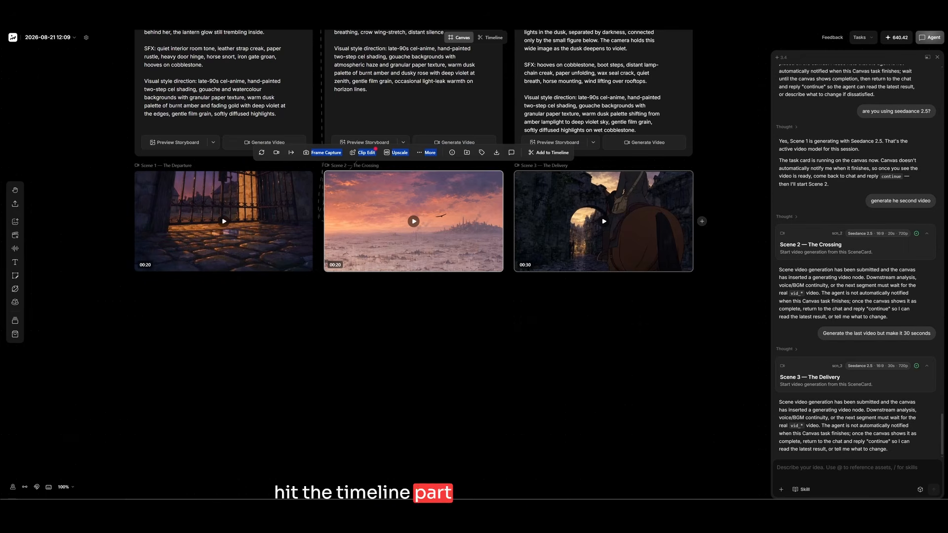
pyautogui.scroll(3, 642, 222)
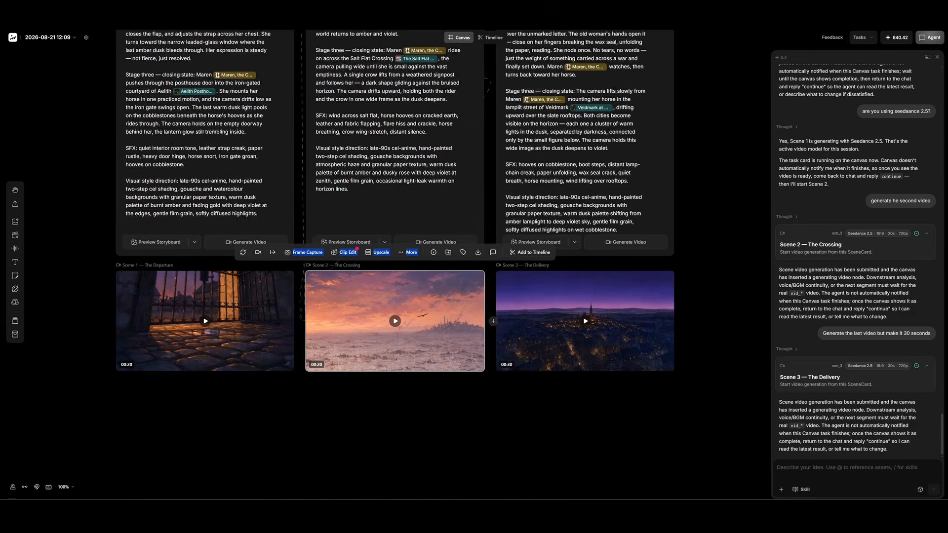
pyautogui.click(490, 37)
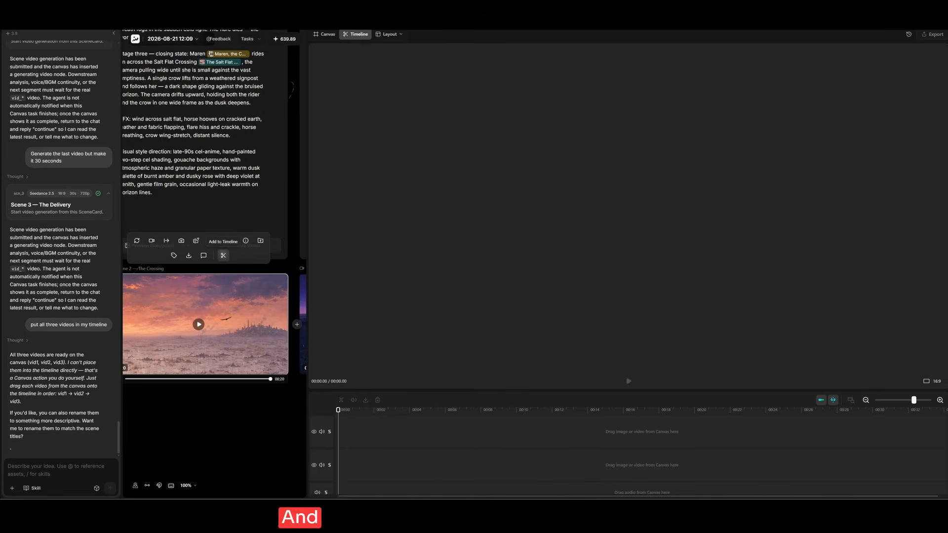
pyautogui.click(224, 242)
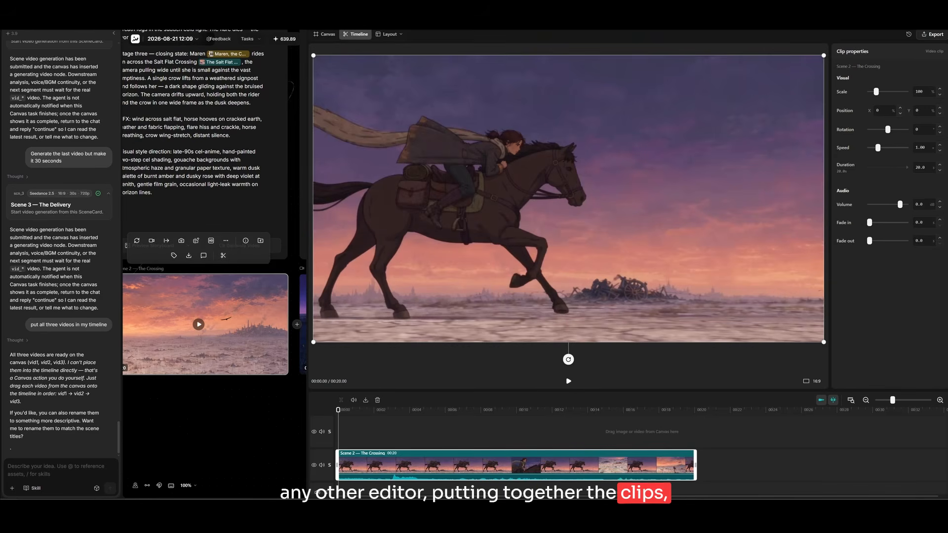
# Add the Scene 1 — The Departure video to the timeline.
pyautogui.hscroll(-4, 215, 321)
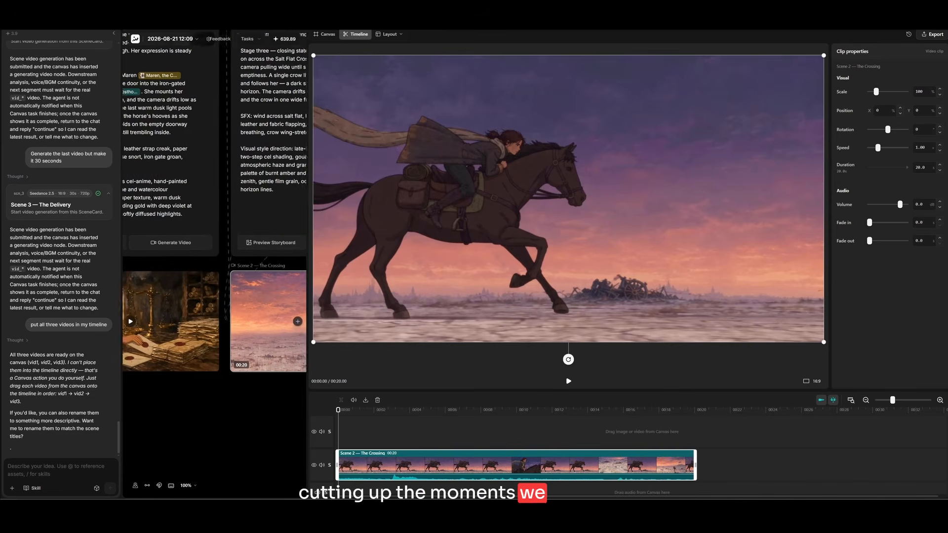
pyautogui.hscroll(-1, 215, 321)
pyautogui.click(215, 321)
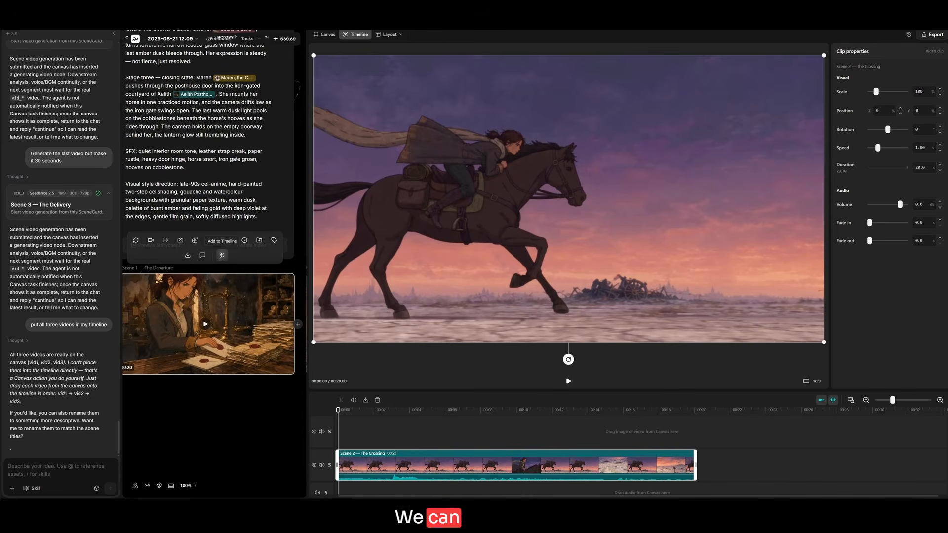
pyautogui.click(222, 255)
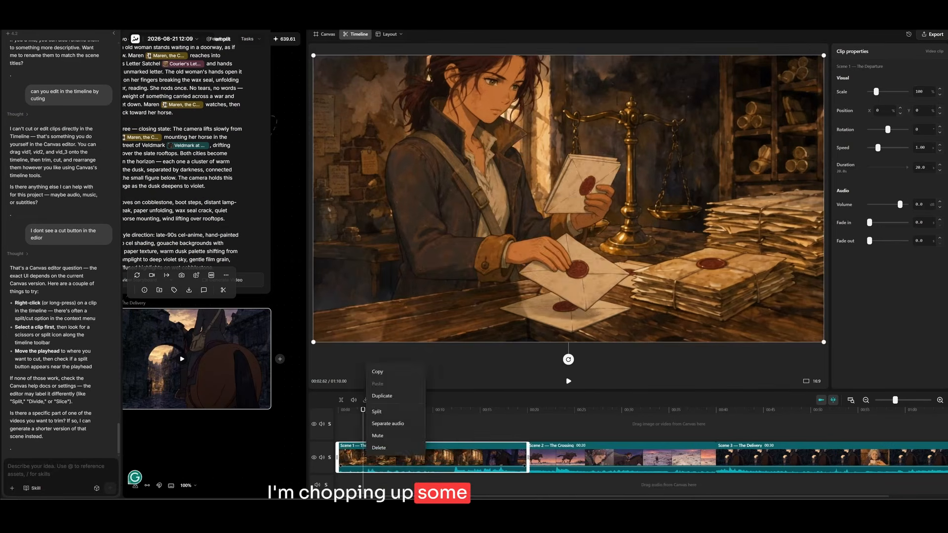
# Split the Scene 1 clip at 2.62 s and extend the end of its first part by about 0.8 s.
pyautogui.moveTo(354, 458); pyautogui.dragTo(370, 458)
pyautogui.click(385, 458)
pyautogui.click(363, 410)
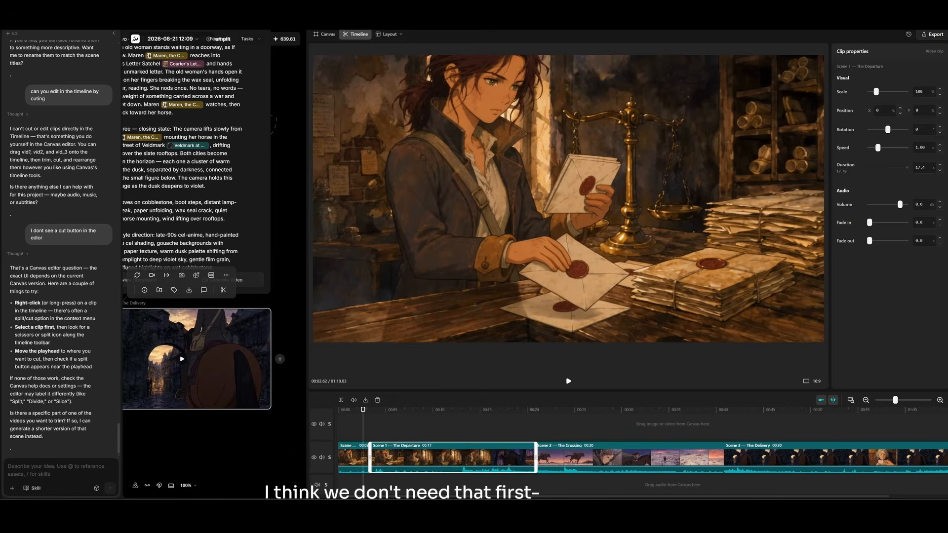
# Play the opening from the start, split the first Scene 1 piece at 2.46 s and delete the short section after the cut.
pyautogui.moveTo(363, 410); pyautogui.dragTo(339, 410)
pyautogui.press('space')
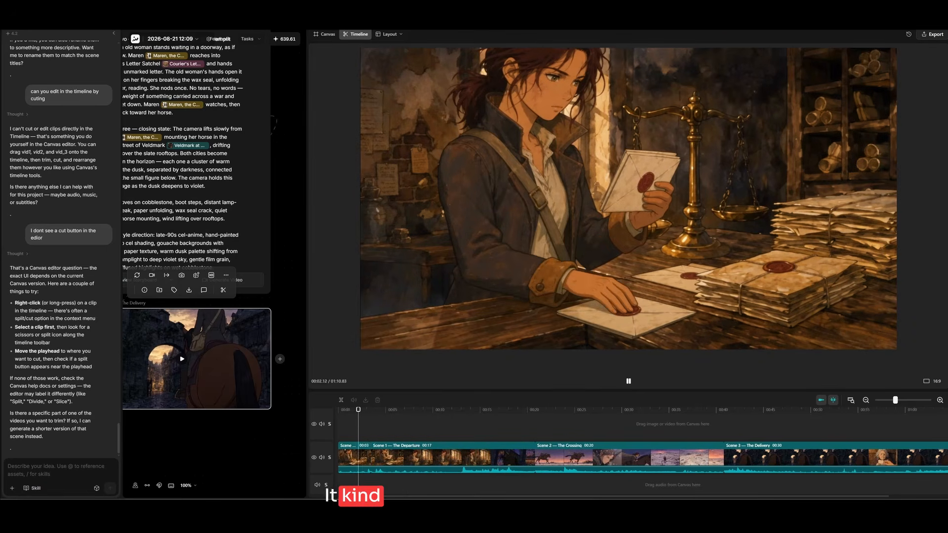
pyautogui.press('space')
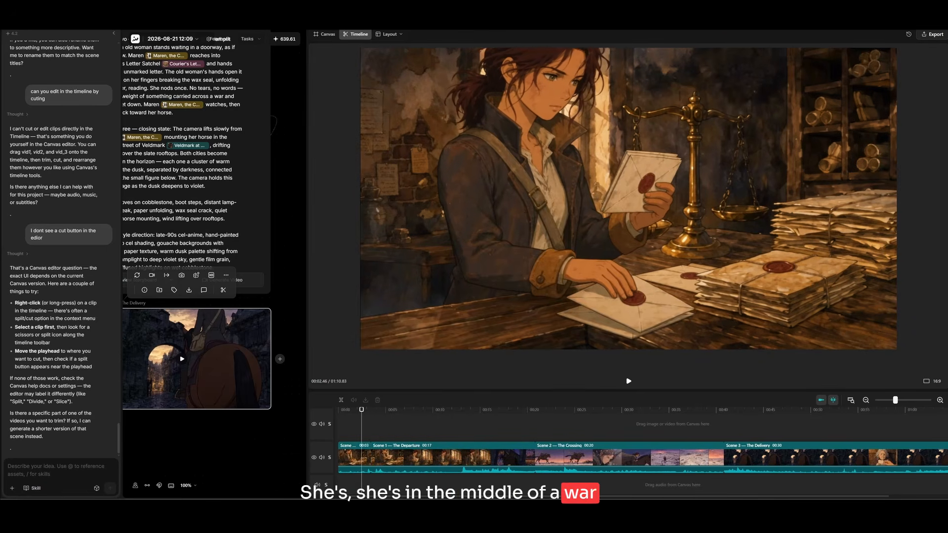
pyautogui.rightClick(362, 454)
pyautogui.click(372, 408)
pyautogui.moveTo(366, 458); pyautogui.dragTo(359, 458)
pyautogui.hotkey('ctrl', 'z')
pyautogui.click(366, 458)
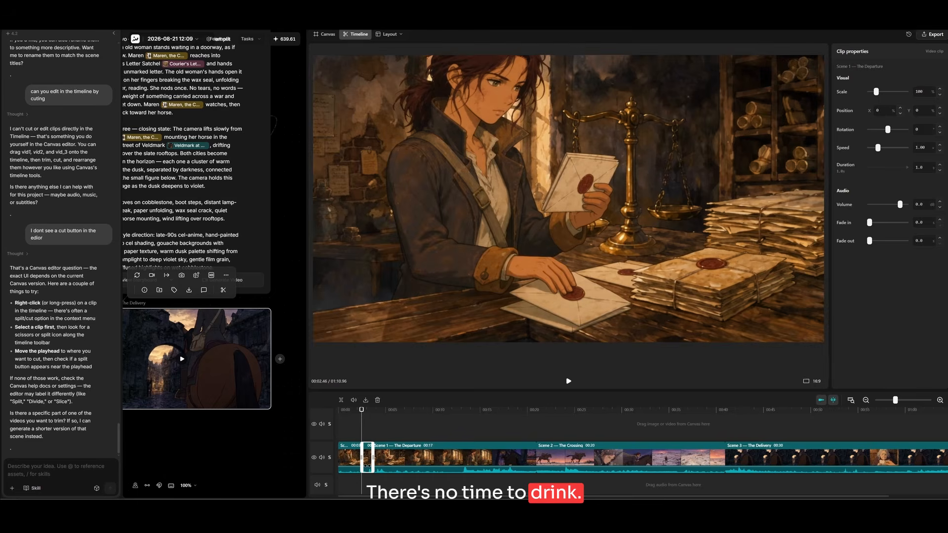
pyautogui.press('Delete')
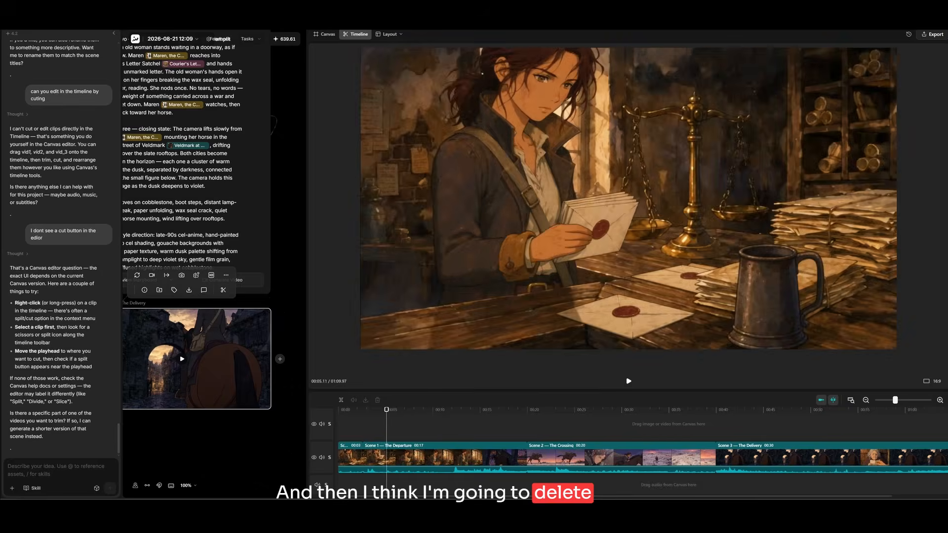
# Trim about 3 s off the start of the longer Scene 1 clip and play back across the cut.
pyautogui.click(377, 458)
pyautogui.moveTo(364, 457); pyautogui.dragTo(391, 458)
pyautogui.click(352, 410)
pyautogui.press('space')
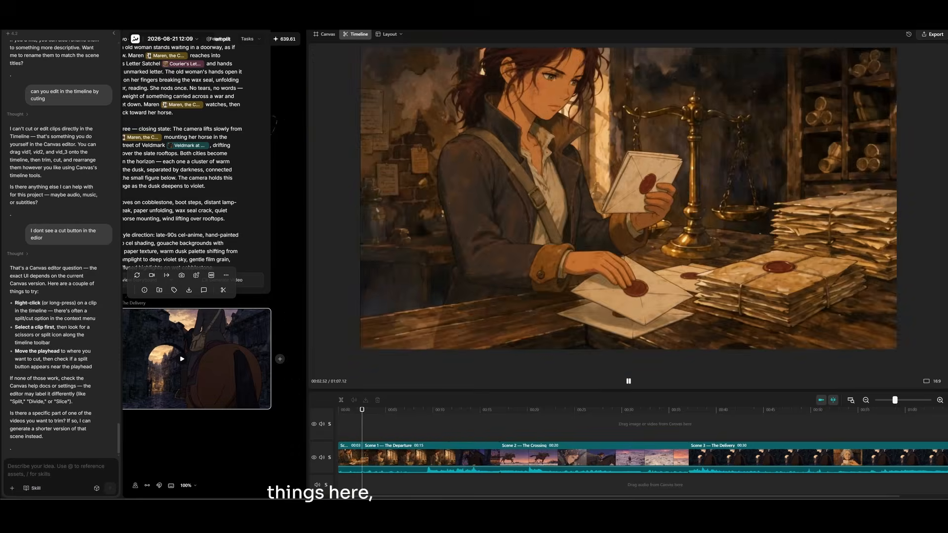
pyautogui.click(340, 409)
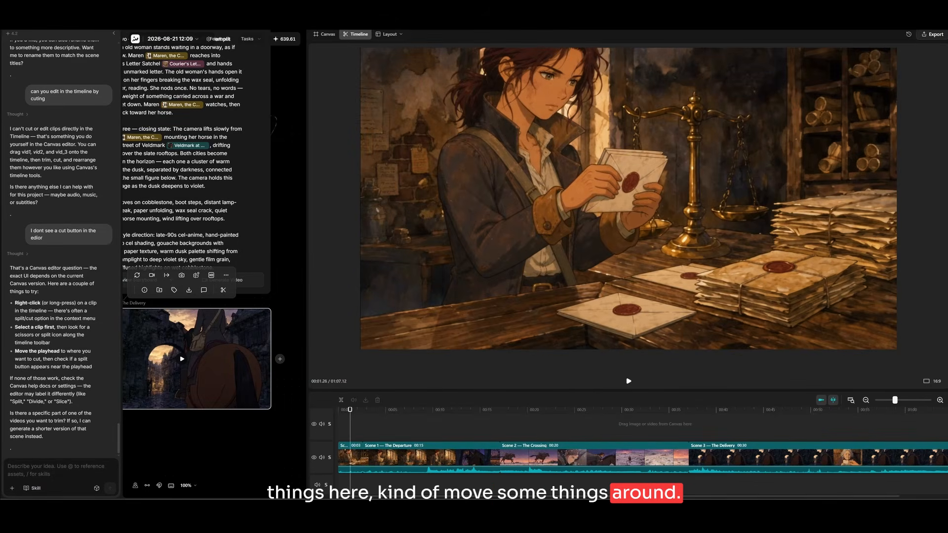
# Split the first Scene 1 piece at about 1.26 s, delete the short section after the cut and play the opening from the start.
pyautogui.rightClick(353, 457)
pyautogui.click(362, 411)
pyautogui.click(357, 457)
pyautogui.press('Delete')
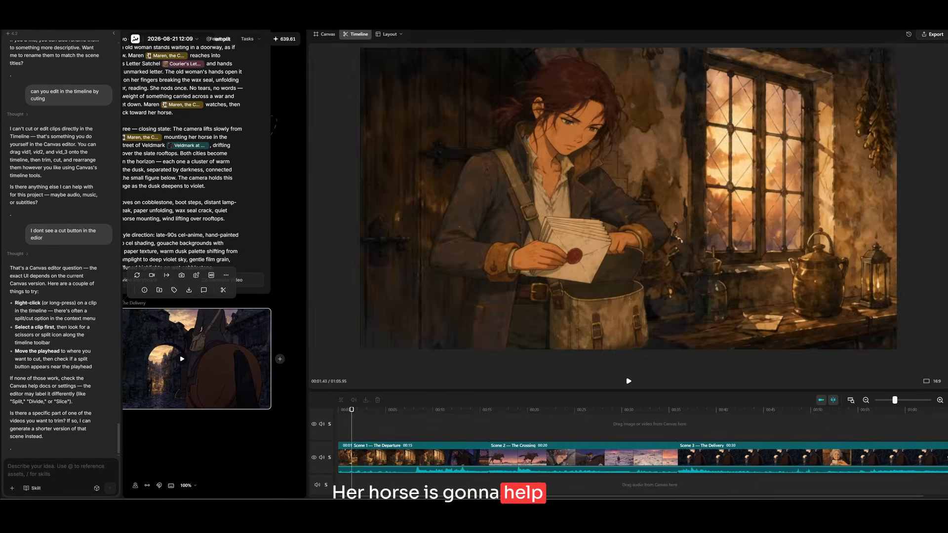
pyautogui.click(339, 410)
pyautogui.press('space')
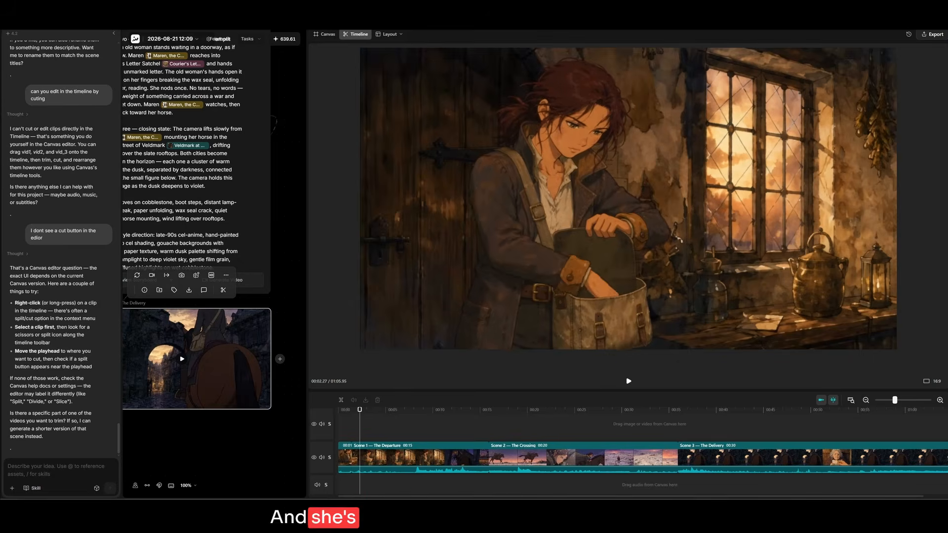
pyautogui.press('space')
# Split the longer Scene 1 clip at two points, near its start and again farther along.
pyautogui.moveTo(362, 410); pyautogui.dragTo(417, 410)
pyautogui.rightClick(361, 457)
pyautogui.click(370, 415)
pyautogui.scroll(1, 419, 457)
pyautogui.rightClick(419, 458)
pyautogui.click(429, 414)
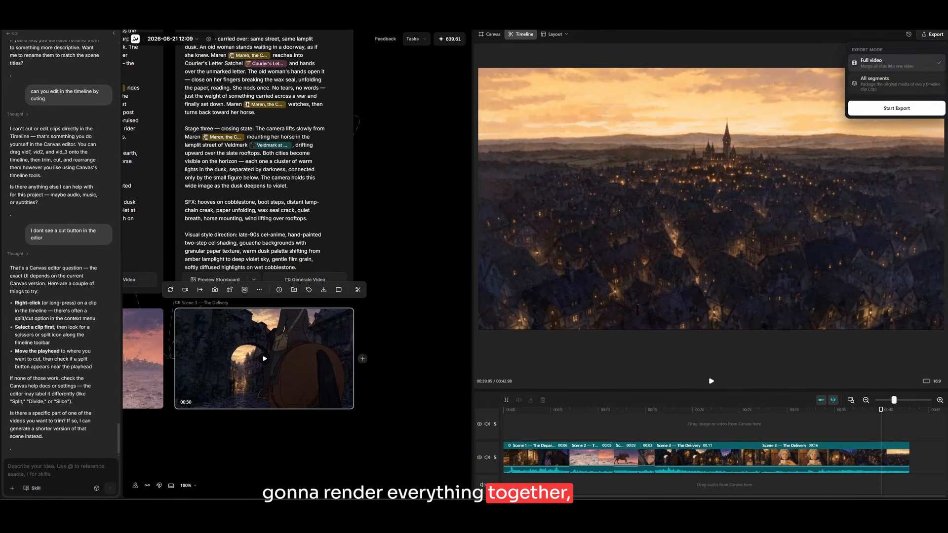
# Export the timeline as a full video with all clips merged into one.
pyautogui.click(896, 109)
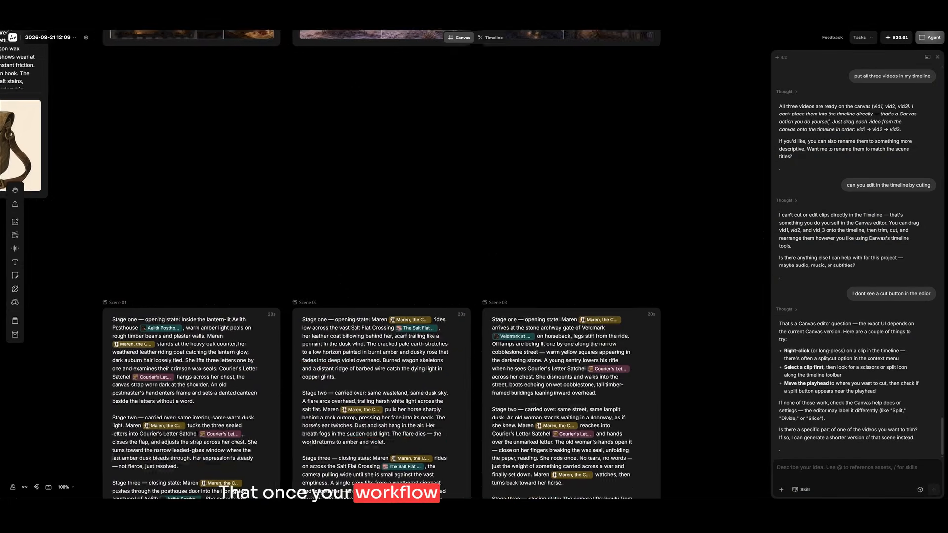
pyautogui.scroll(-1, 379, 266)
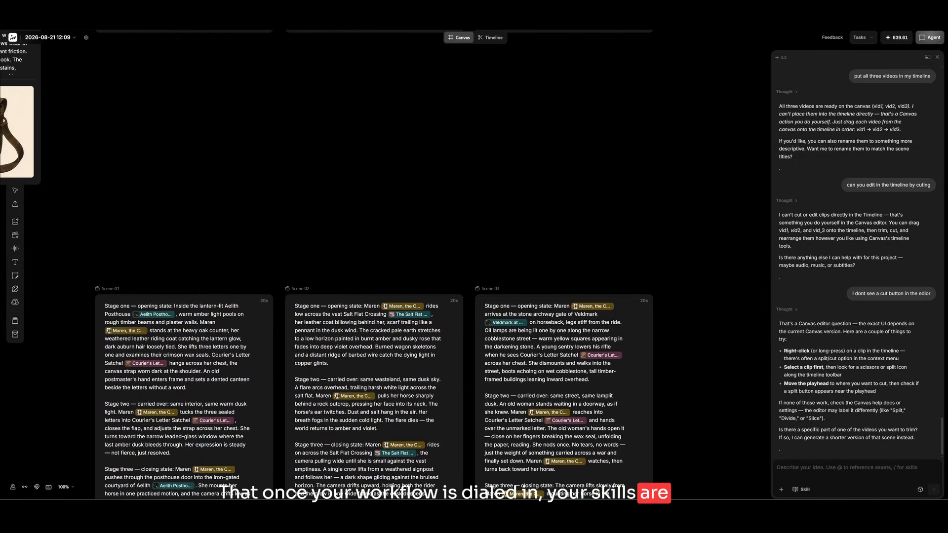
pyautogui.doubleClick(428, 213)
pyautogui.click(15, 191)
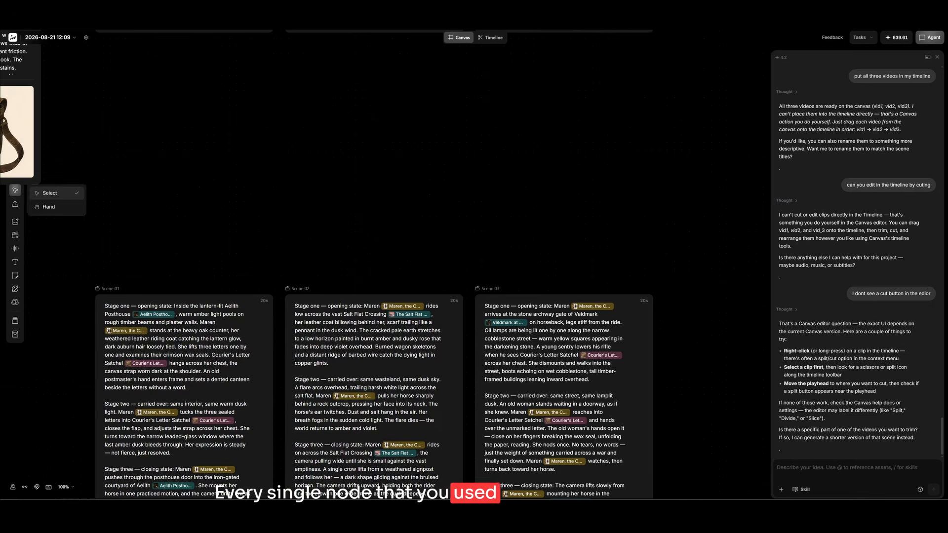
# Start a new video generation on the canvas, set its output count to 2x and upload the images listed under Earlier this week from Downloads.
pyautogui.click(15, 235)
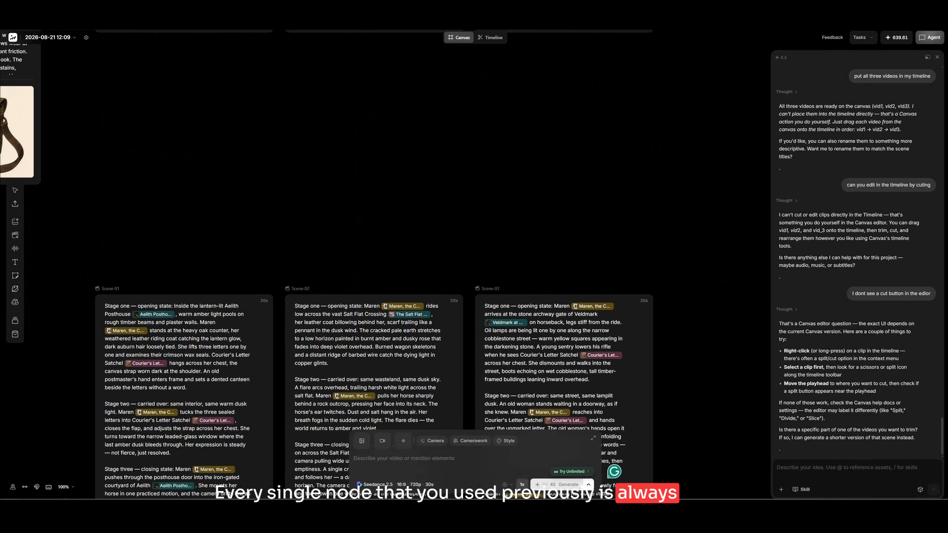
pyautogui.click(522, 485)
pyautogui.click(362, 441)
pyautogui.click(362, 401)
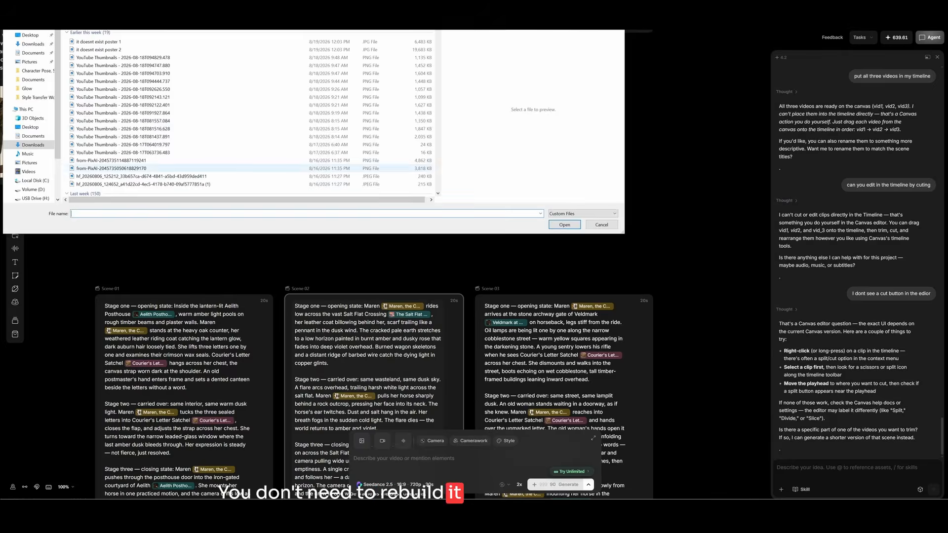
pyautogui.moveTo(296, 185); pyautogui.dragTo(257, 41)
pyautogui.click(565, 225)
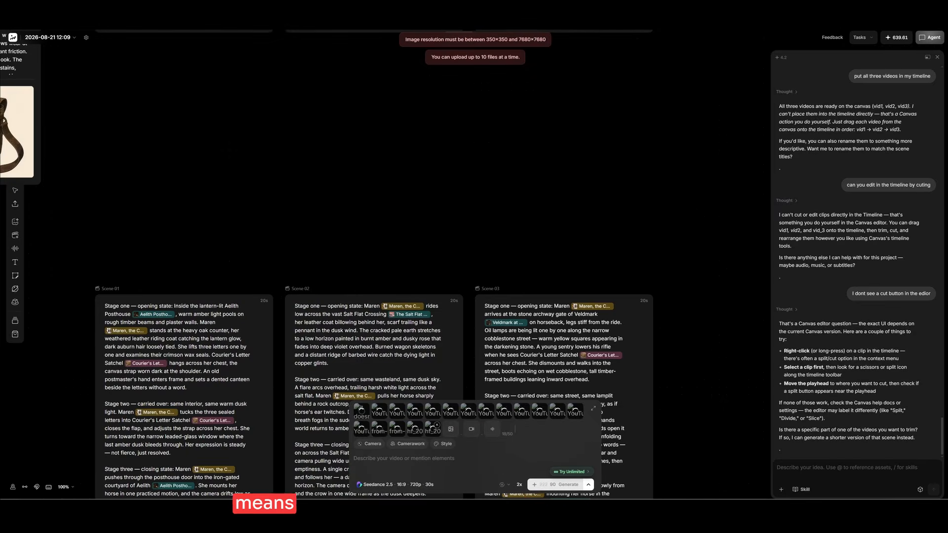